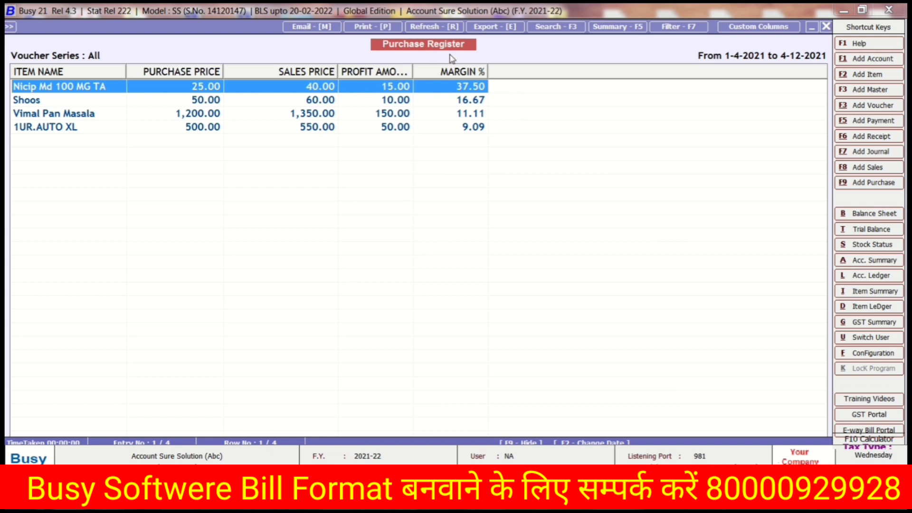
- Widen the Profit Amount and Margin % columns of the Purchase Register and select the Shoos row
left_click_drag(412, 71, 433, 71)
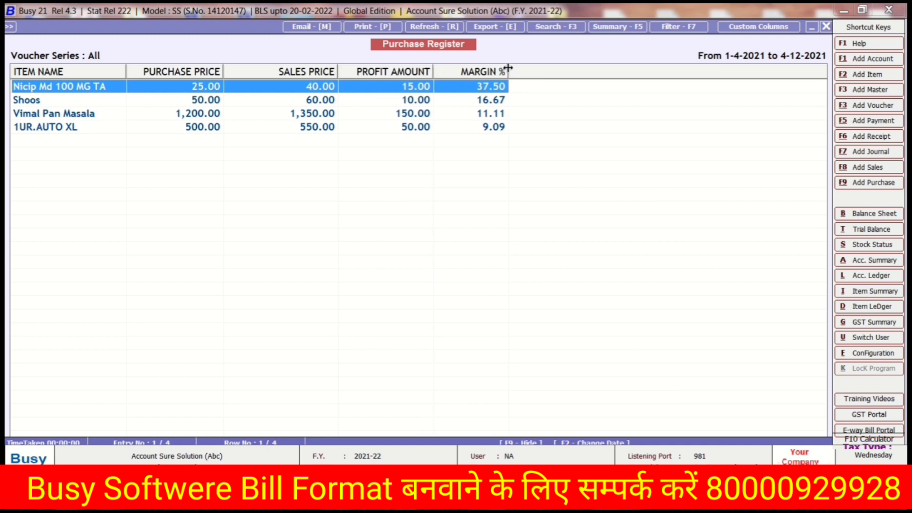
left_click_drag(508, 71, 516, 71)
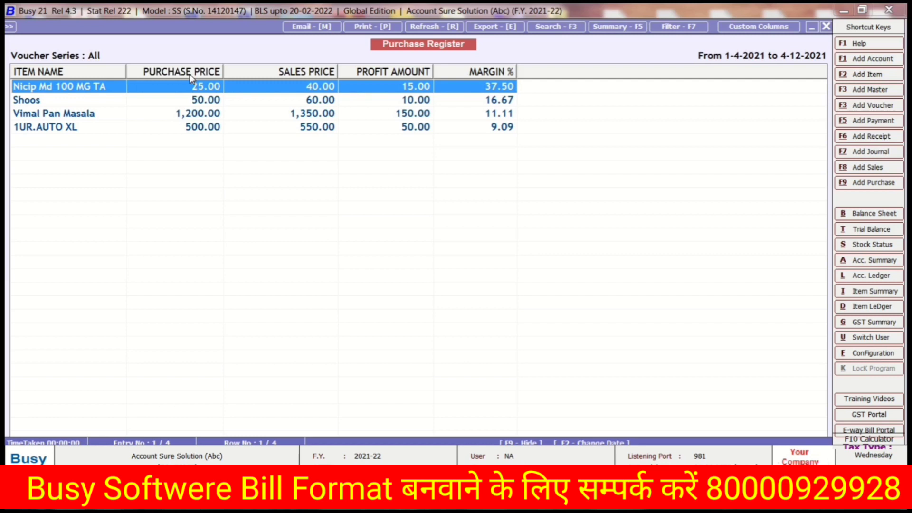
key("Down")
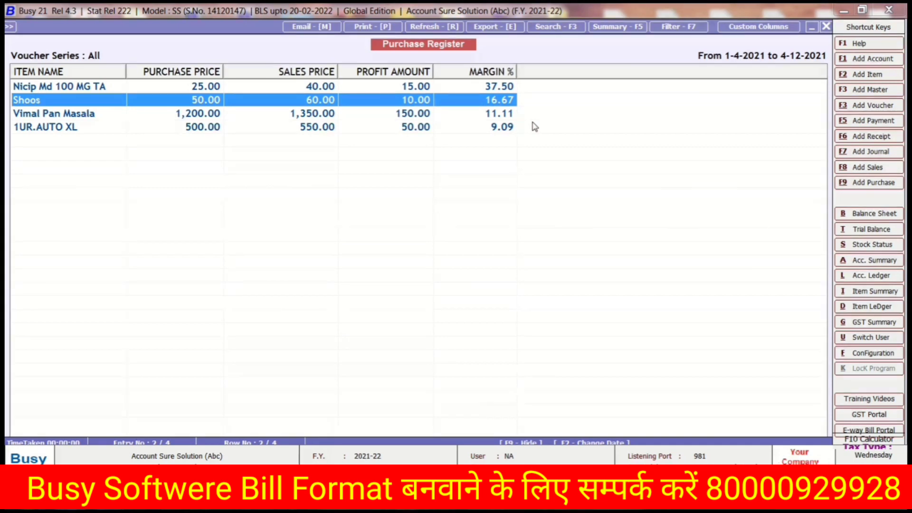
- Close the Purchase Register report and start a new purchase voucher
key("Escape")
key("Escape")
key("Escape")
key("Escape")
key("Escape")
key("Escape")
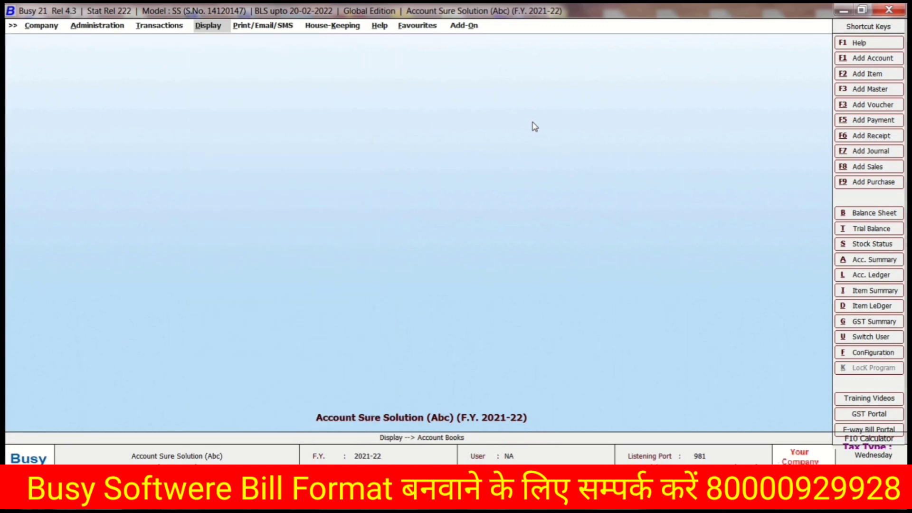
key("Left")
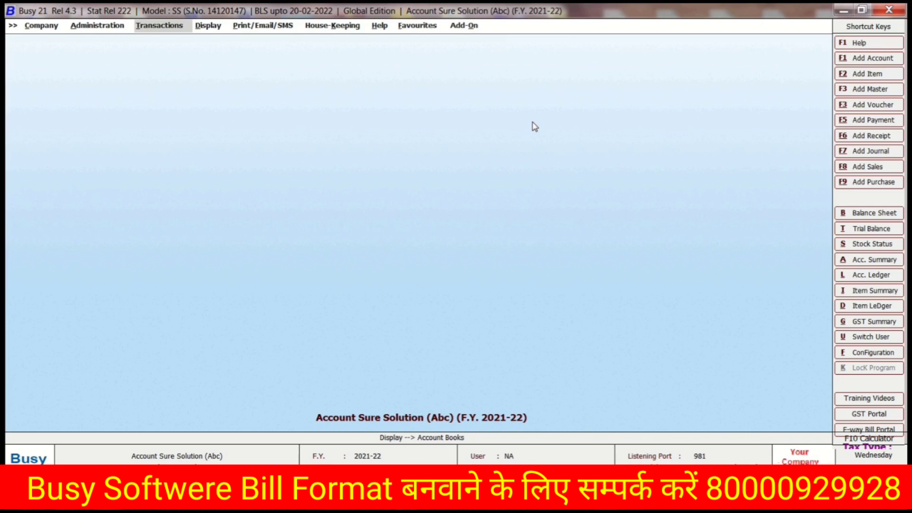
key("Return")
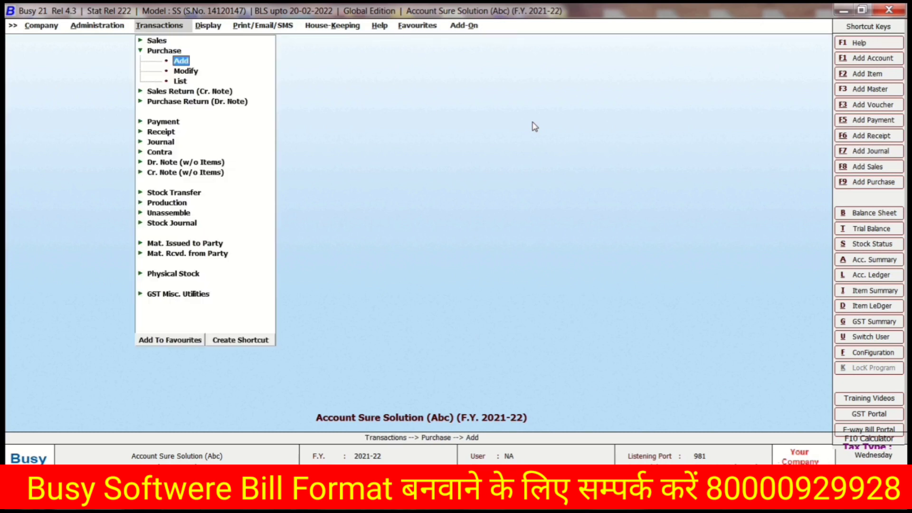
key("Return")
- Set the purchase voucher's date to 05-12-2021 and its voucher number to 77
type("5.")
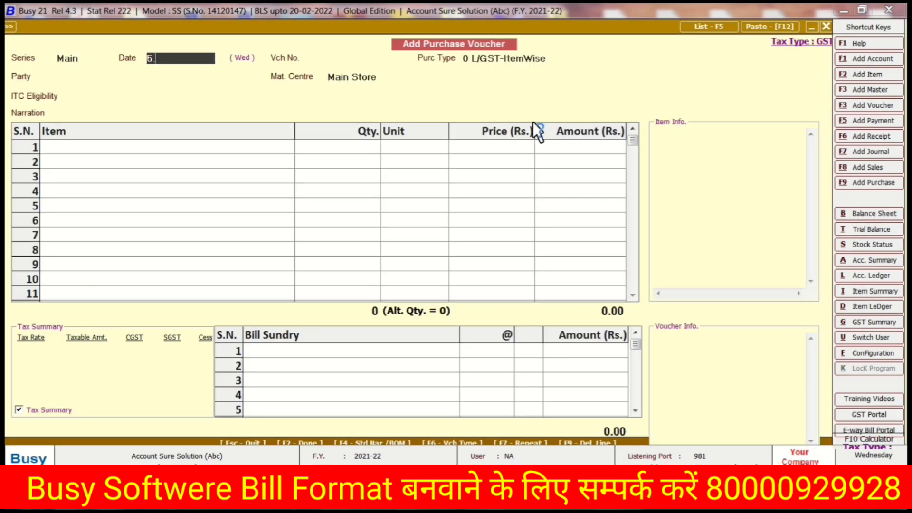
type("12")
key("Return")
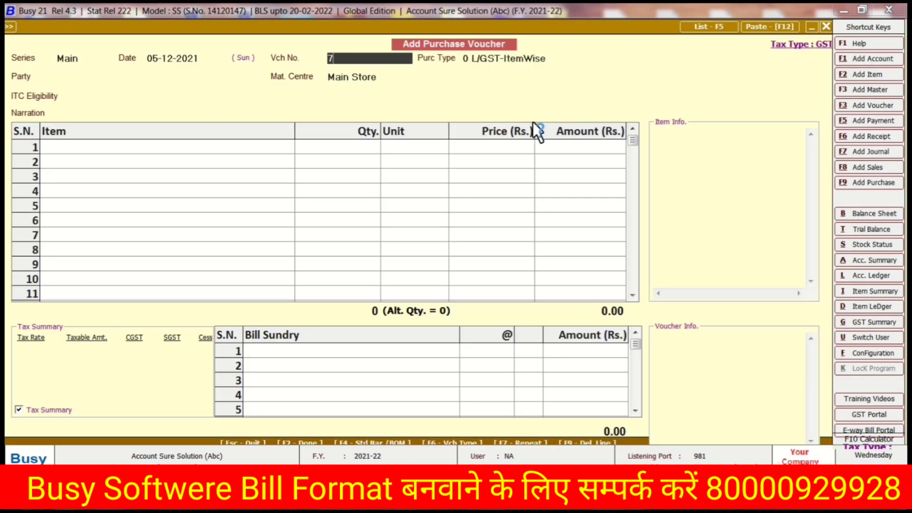
type("7")
key("Return")
key("Return")
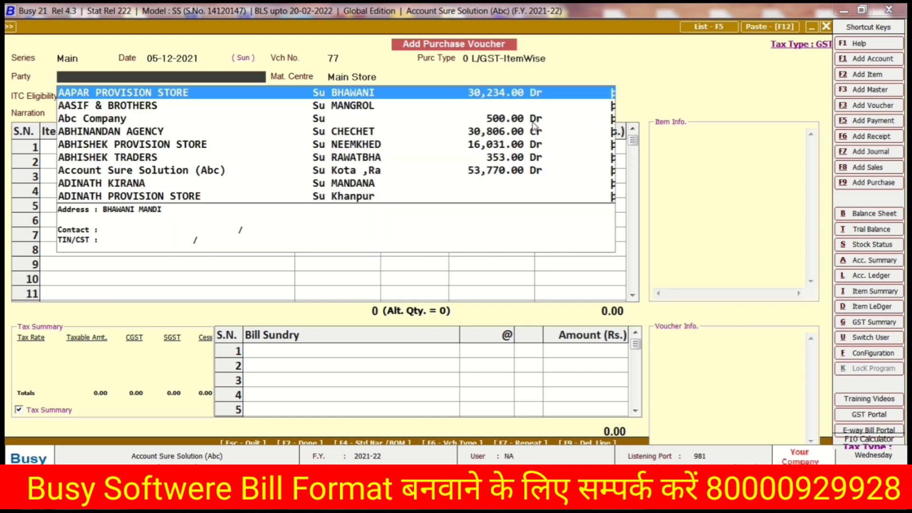
- Choose ABHISHEK TRADERS as the party and Input Goods/Services as the ITC eligibility
key("Down")
key("Down")
key("Down")
key("Down")
key("Down")
key("Return")
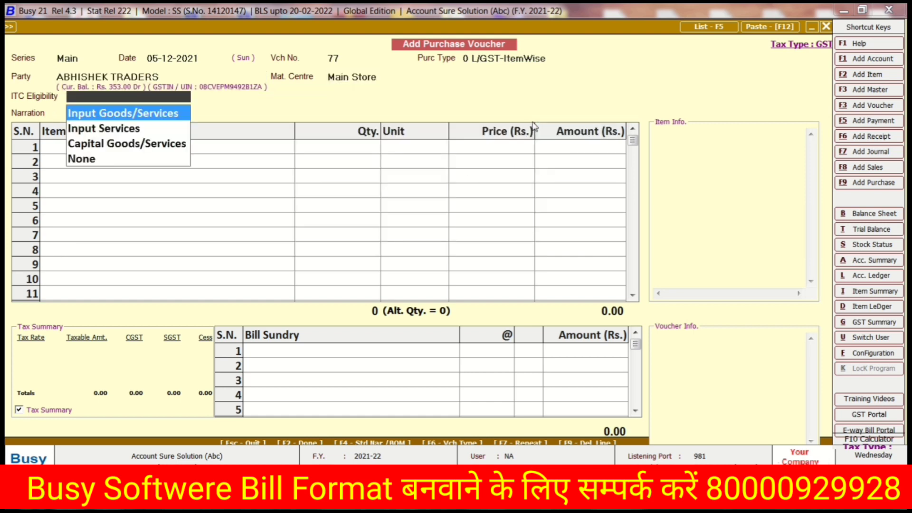
key("Return")
key("Return")
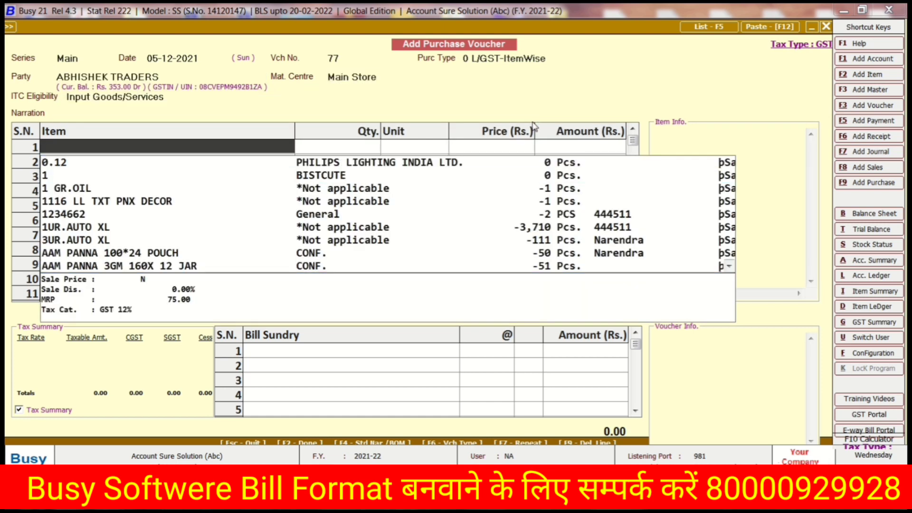
- Add BUTTER BITE CASHEW 200 GM as the first item with quantity 50 Pcs., accepting the default price and item-wise GST
type("butter del")
key("Up")
key("Up")
key("Up")
key("Return")
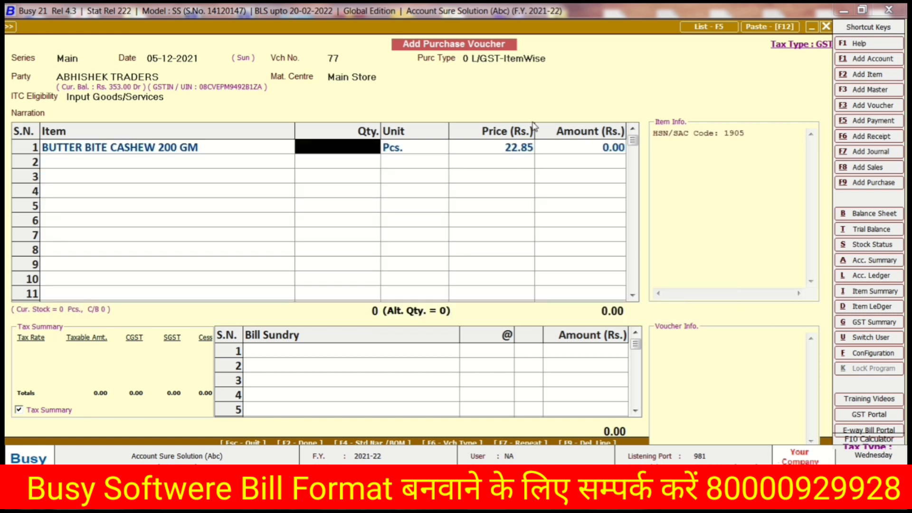
type("50")
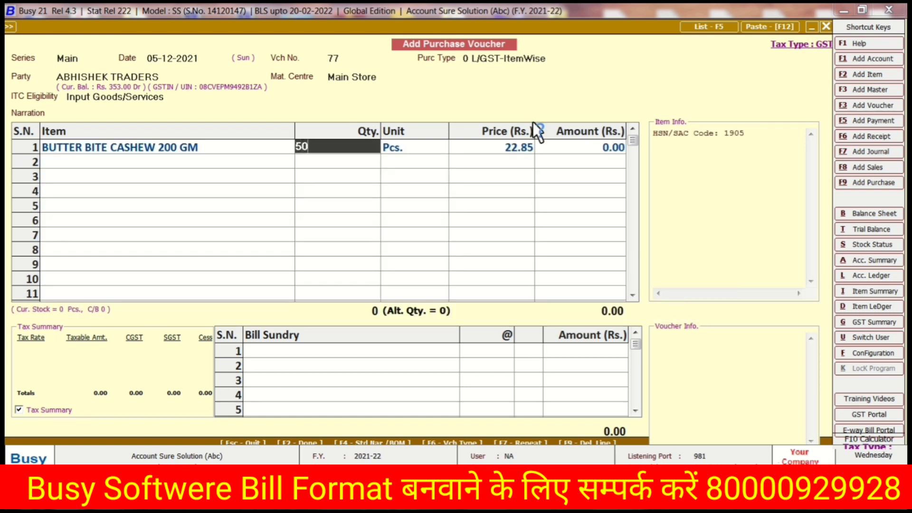
key("Return")
key("Return")
key("Return")
key("Return")
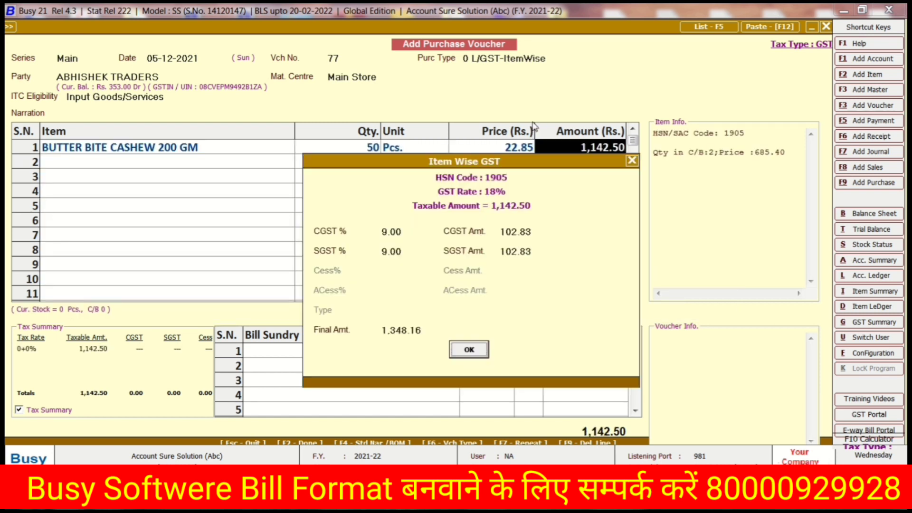
key("Return")
- Review the item master of BUTTER BITE CASHEW 200 GM, including its unit, tax category and sales price fields
key("Up")
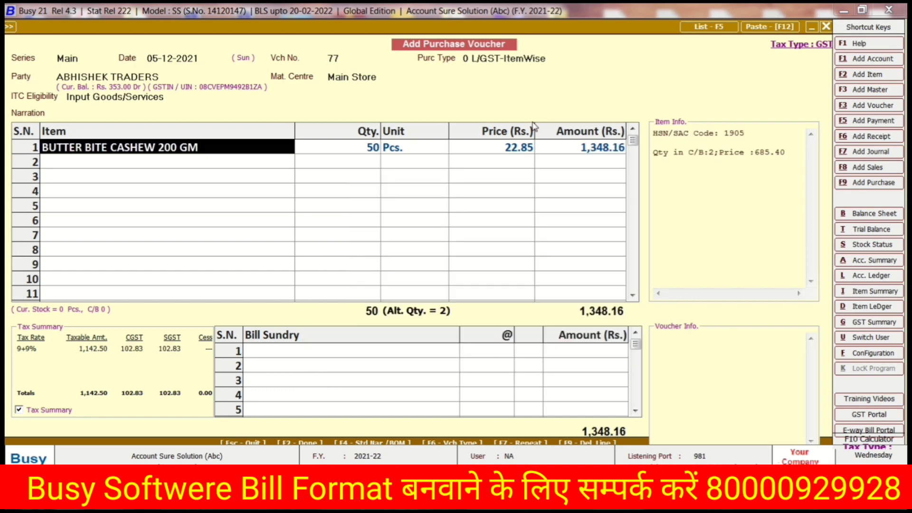
key("ctrl+Return")
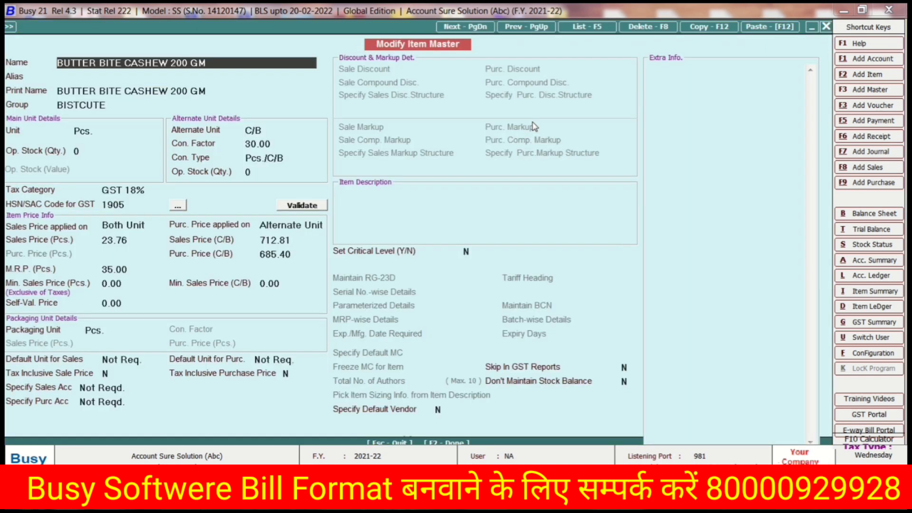
key("Return")
key("Return")
key("Return")
key("Return")
key("Return")
key("Return")
key("Return")
key("Return")
key("Return")
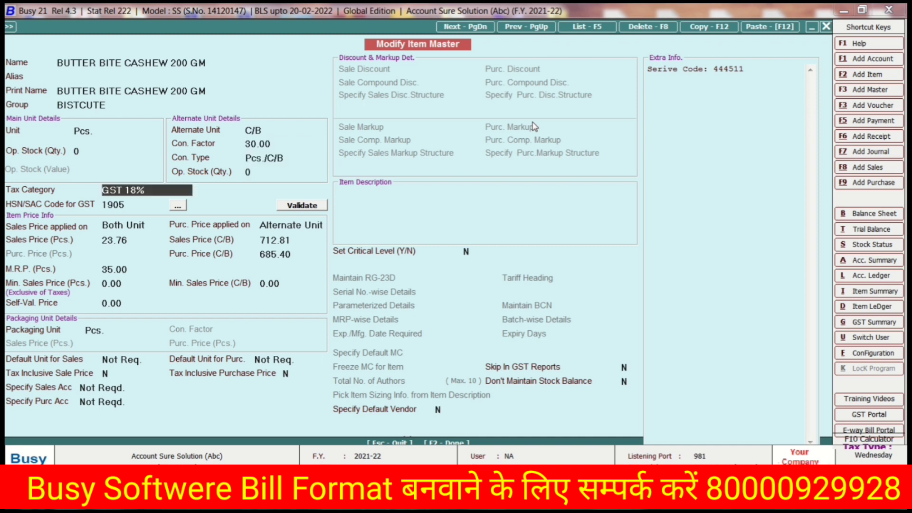
key("Return")
key("Return")
key("Return")
key("Return")
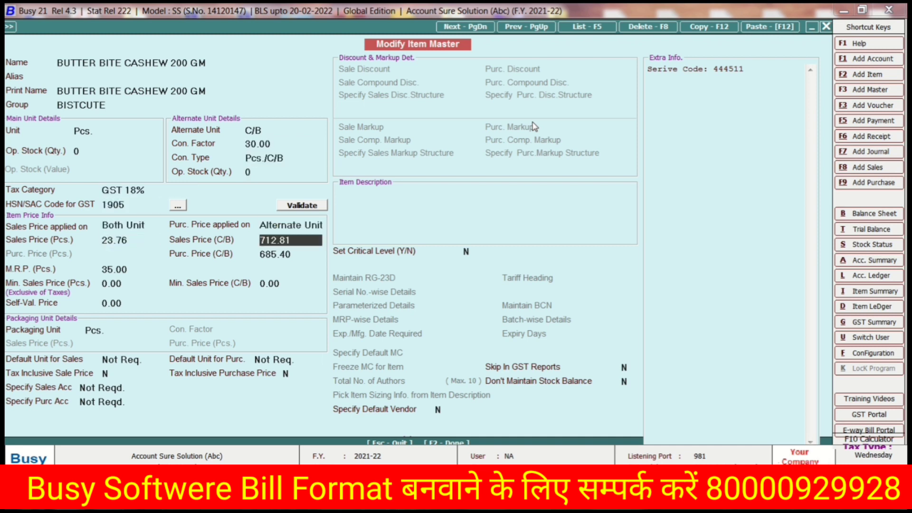
key("Escape")
key("Return")
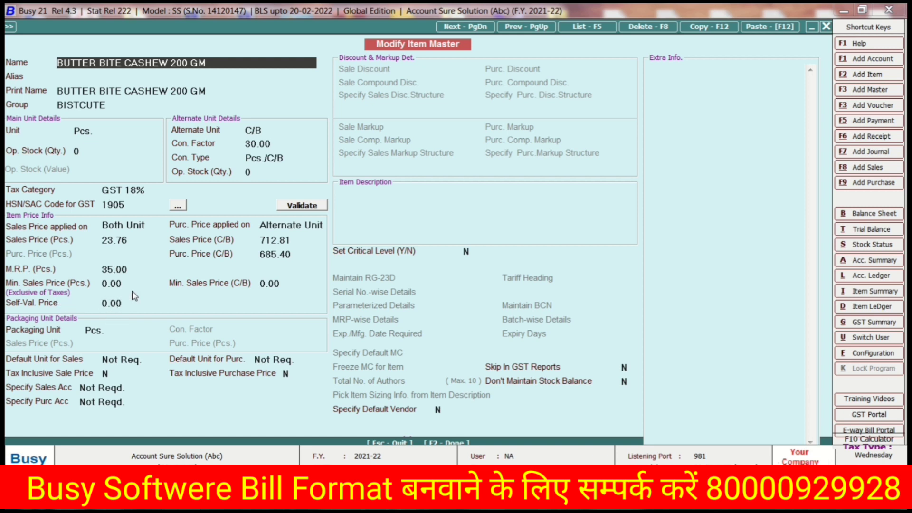
- Set Specify Default Vendor to Y in the item master
left_click(439, 410)
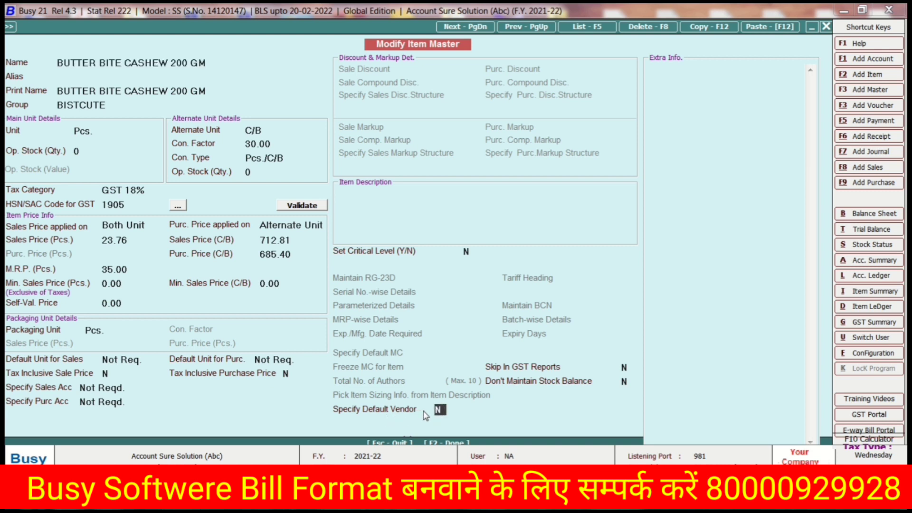
left_click(417, 192)
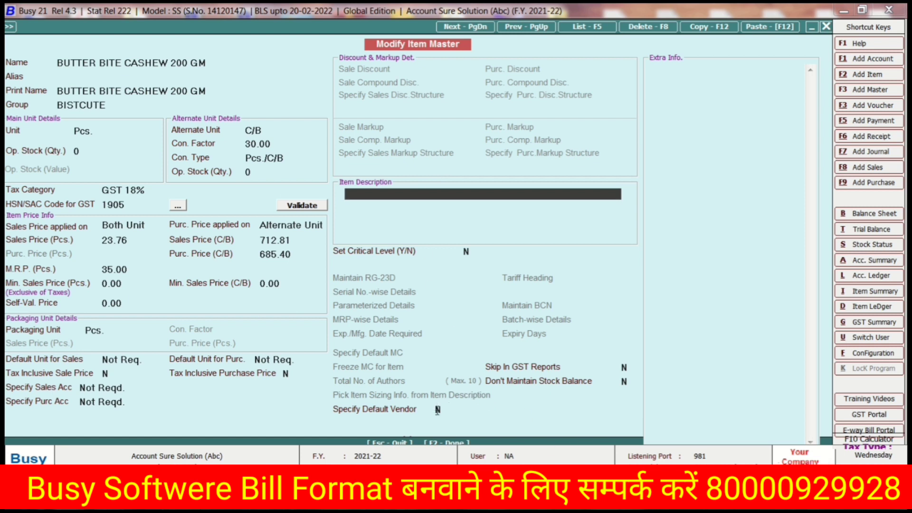
left_click(438, 414)
key("y")
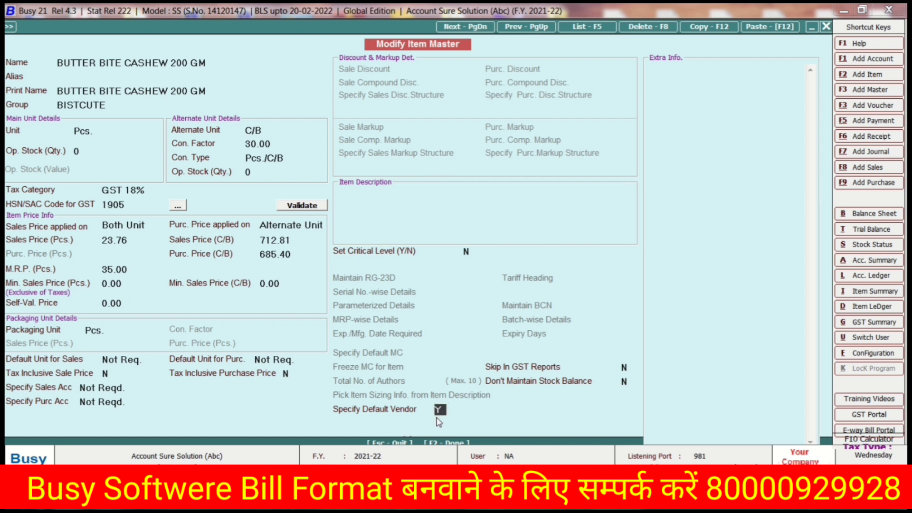
key("Return")
key("Escape")
- Set Specify Default Vendor to N and save the item master
key("n")
key("Return")
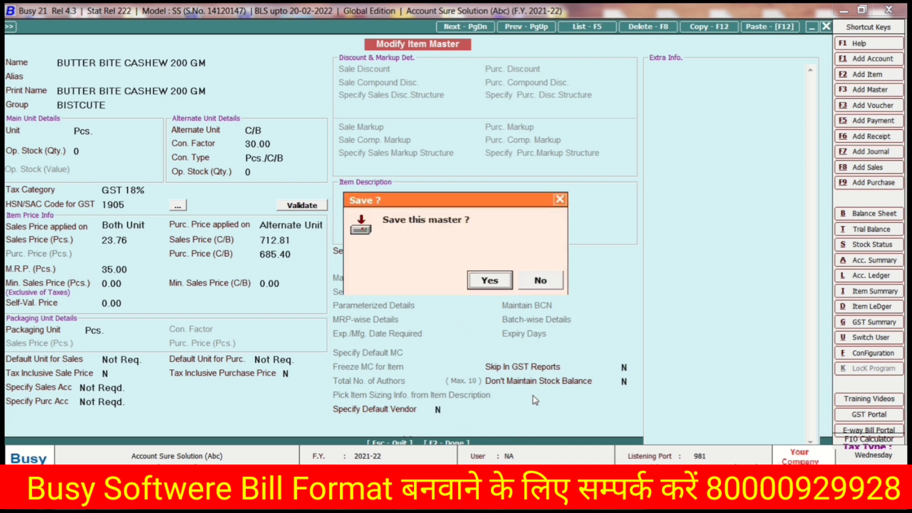
key("Return")
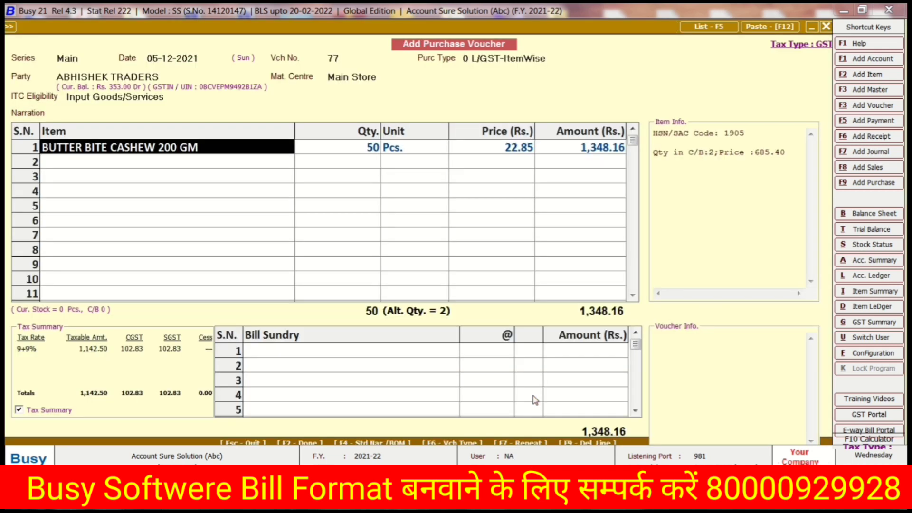
- Recheck the quantity, unit, price and amount of the first item line and move on to the second line
key("Return")
key("Return")
key("Return")
key("Left")
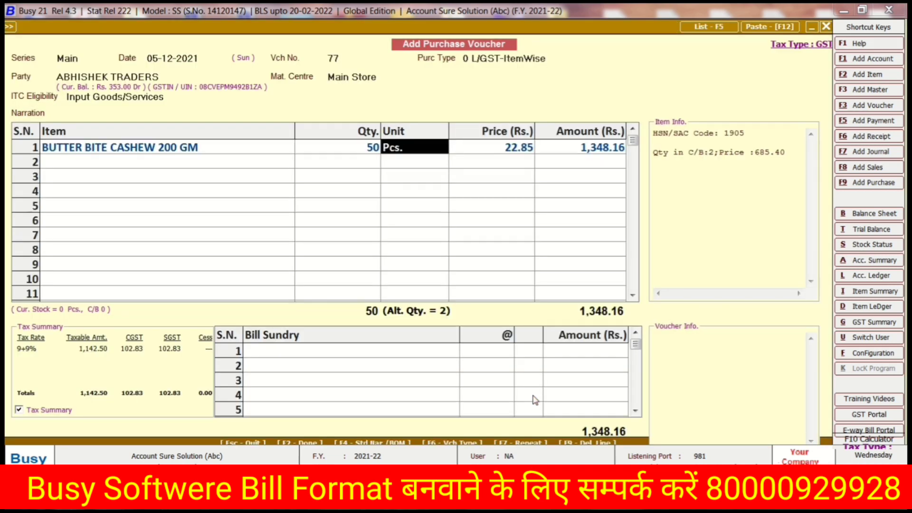
key("Left")
key("Return")
key("Return")
key("Return")
key("Return")
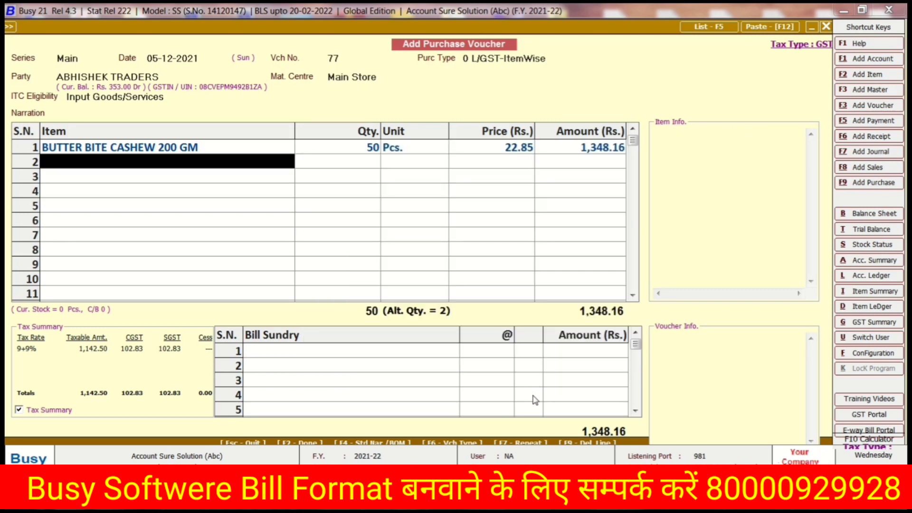
- Finish the item list, accept the GST reporting and bill-by-bill details, save the purchase voucher and leave voucher entry
key("Return")
key("F2")
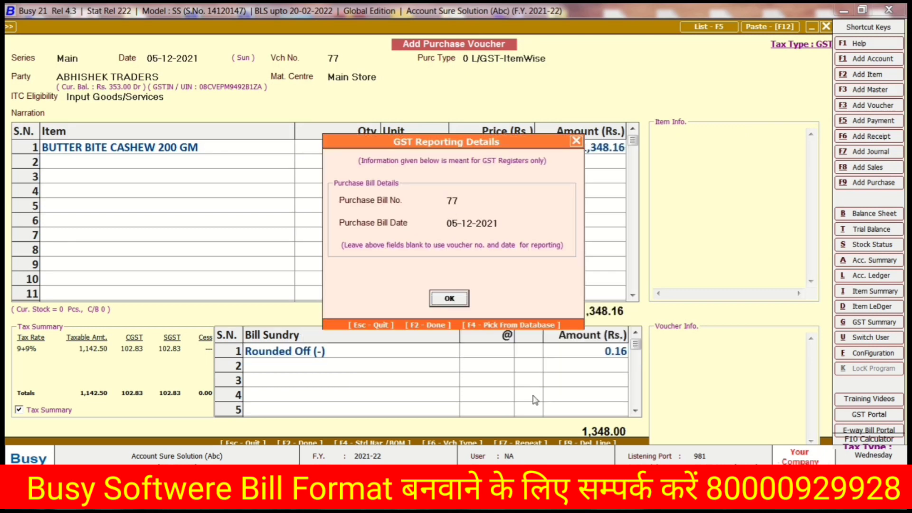
key("Return")
key("Return")
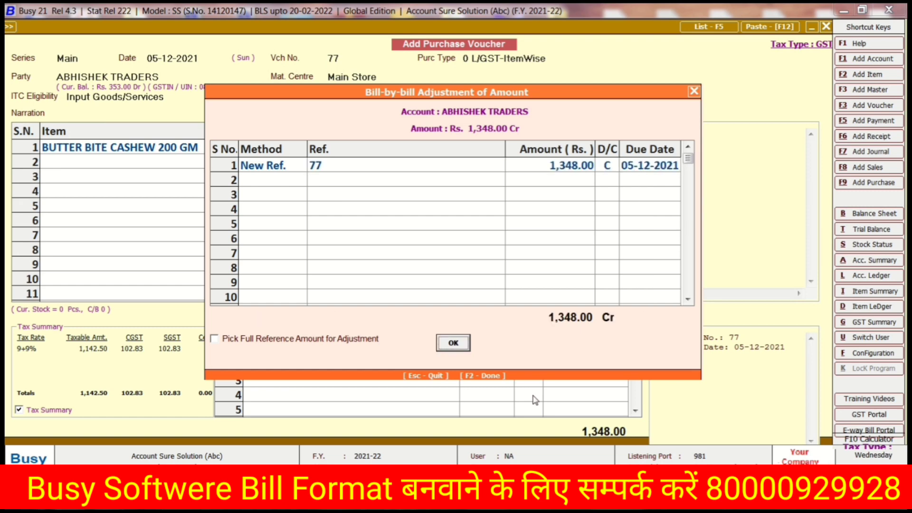
key("F2")
key("Return")
key("F2")
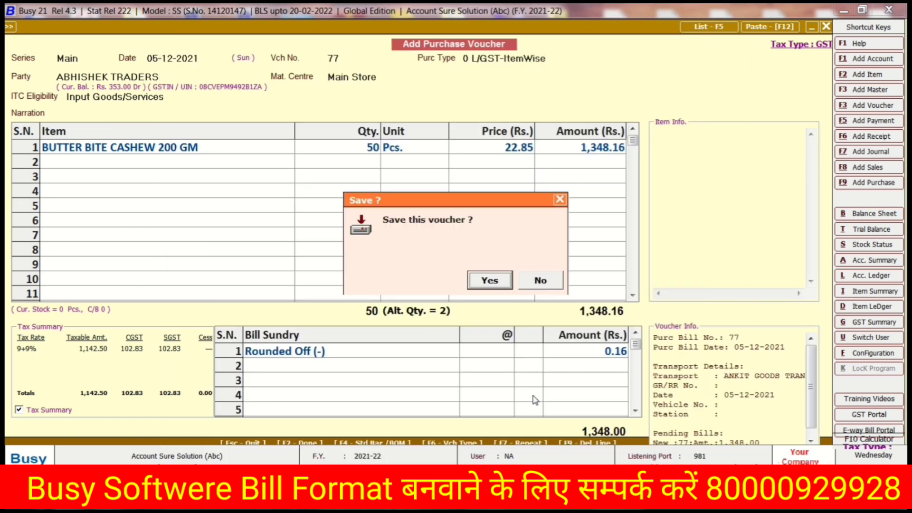
key("Return")
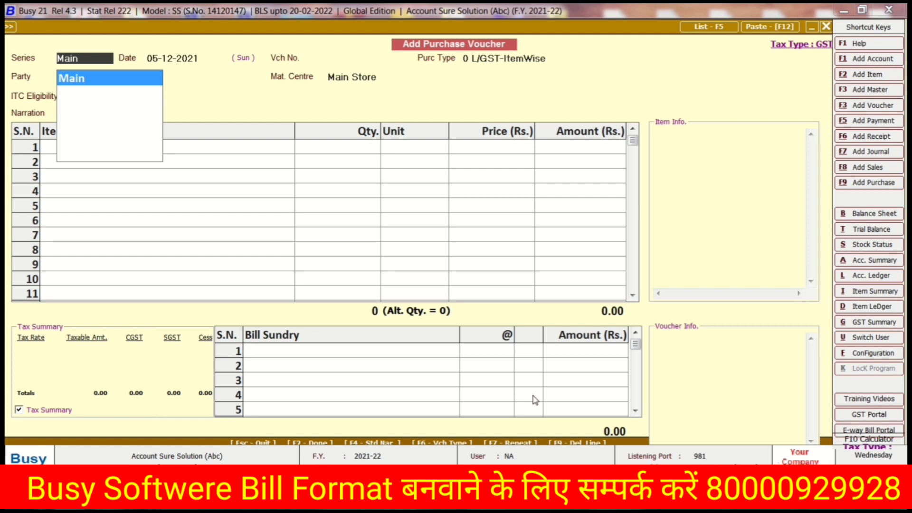
key("Escape")
key("Escape")
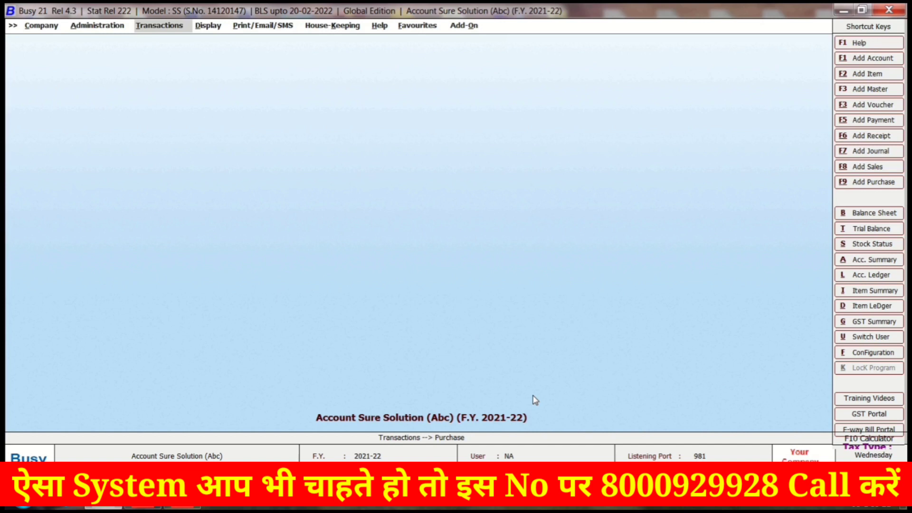
- Open the columnar Purchase Register from the account books for all purchase types
key("Right")
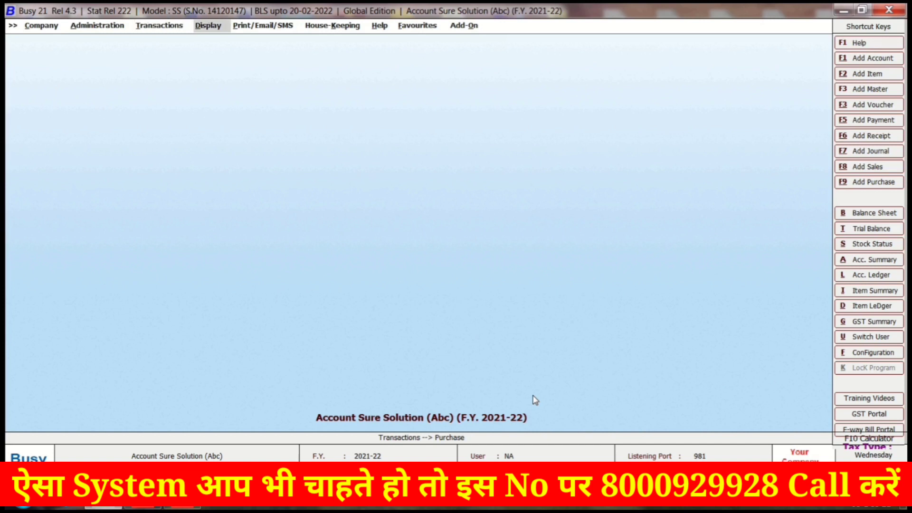
key("Return")
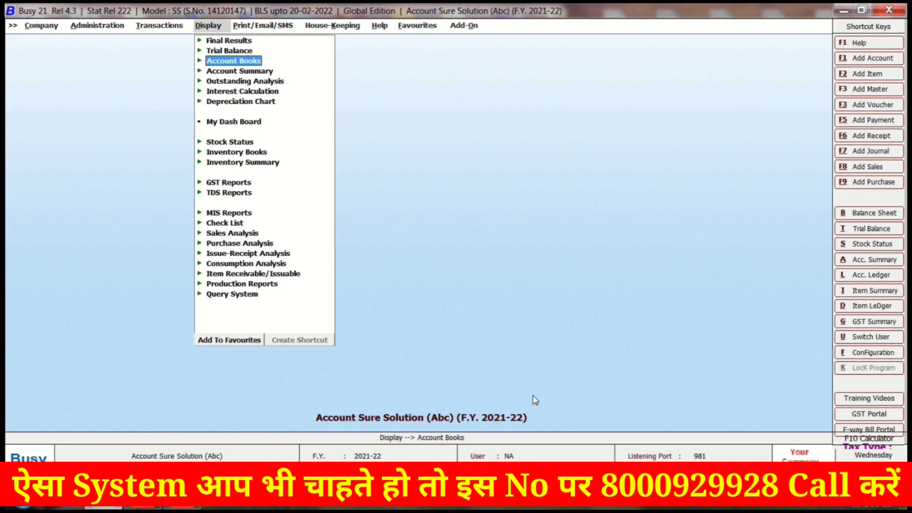
key("Return")
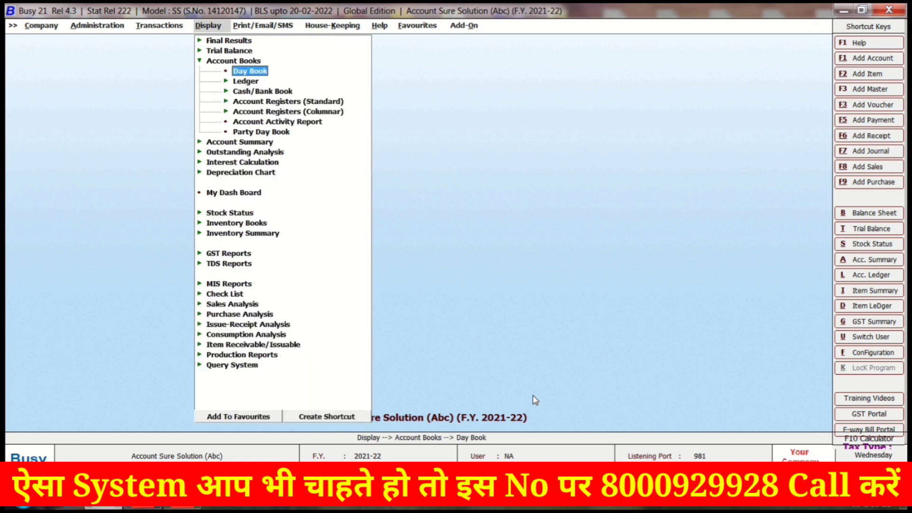
key("Down")
key("Down")
key("Down")
key("Down")
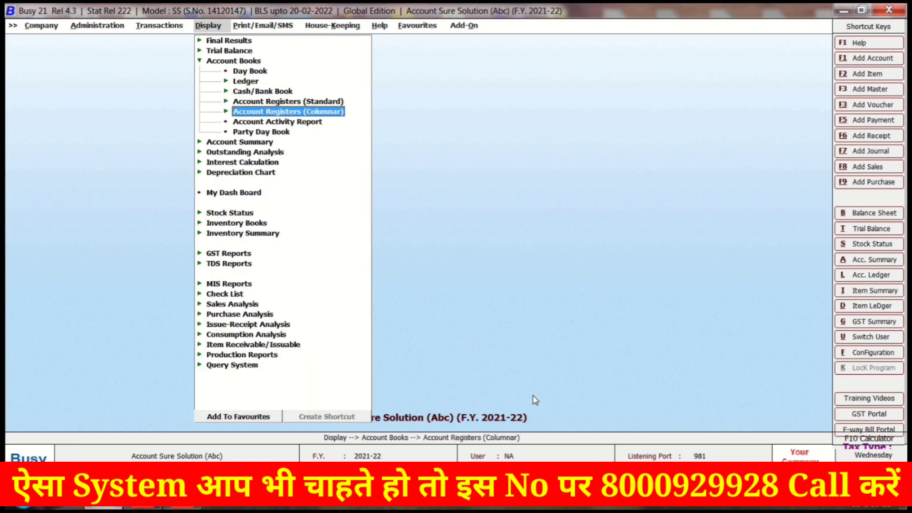
key("Return")
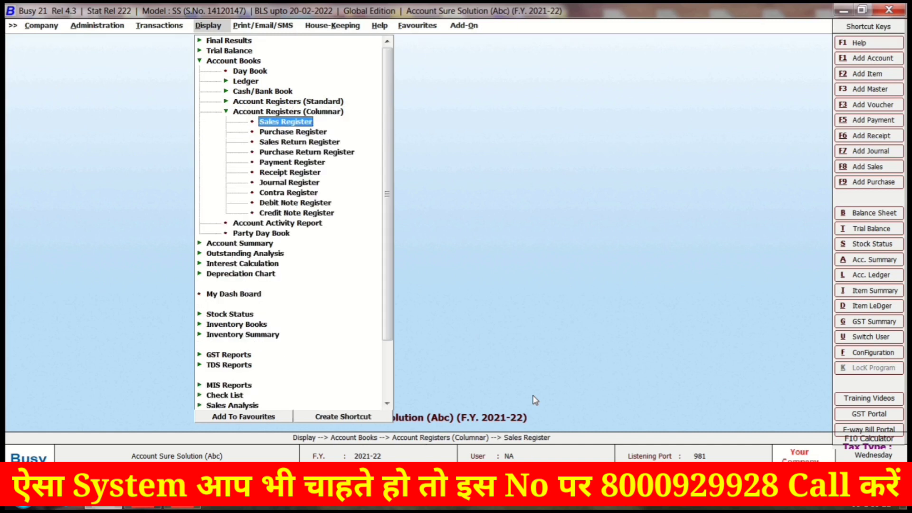
key("Down")
key("Return")
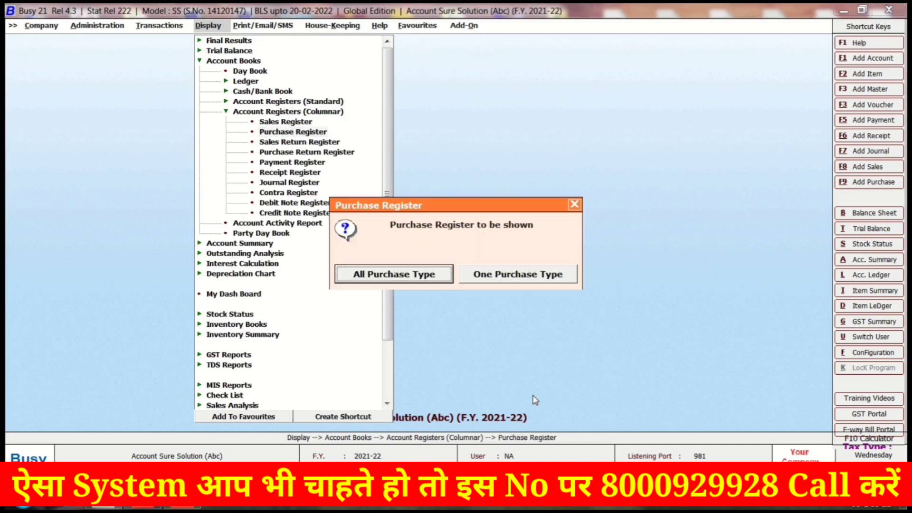
key("Return")
key("Return")
key("Return")
key("Escape")
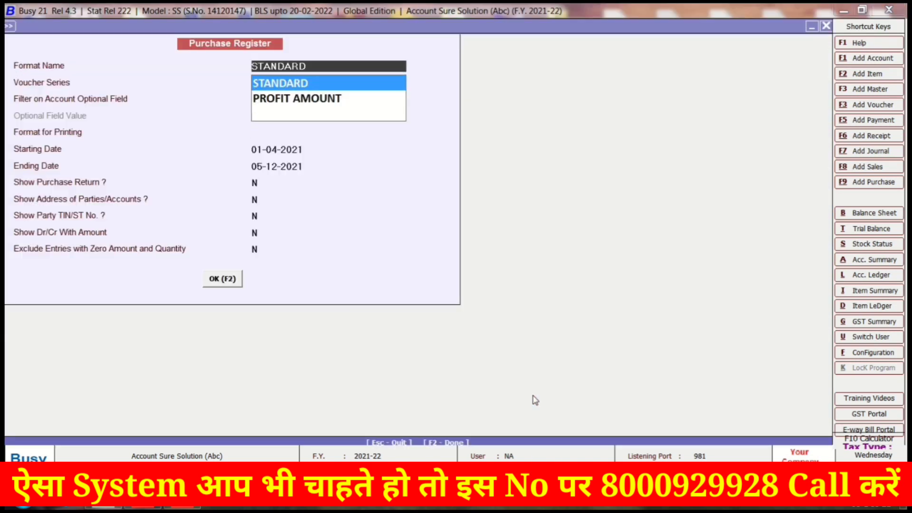
- Choose the PROFIT AMOUNT format with all voucher series, no account optional field filter and the Margin % printing format
key("Down")
key("Return")
key("Return")
key("Return")
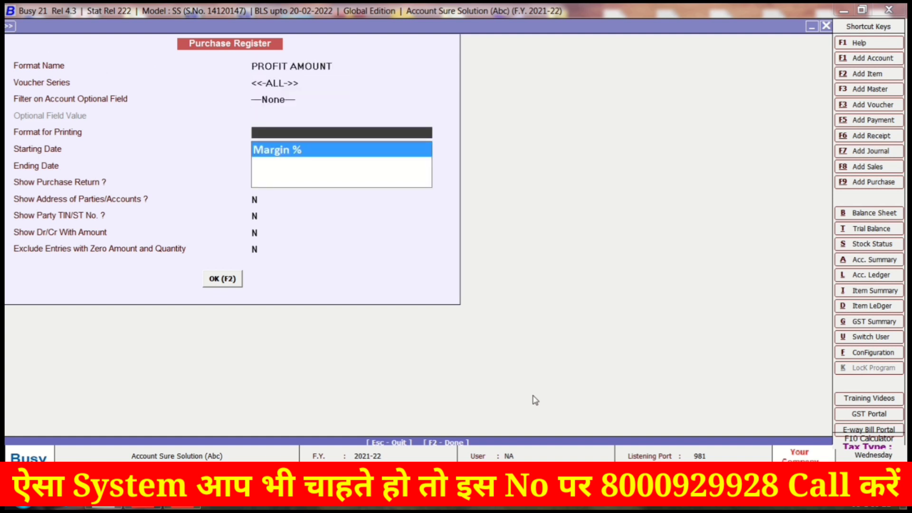
key("Return")
- Set the register's starting date to 5-12-2021, keep the ending date and remaining options, and generate the report
type("5.12")
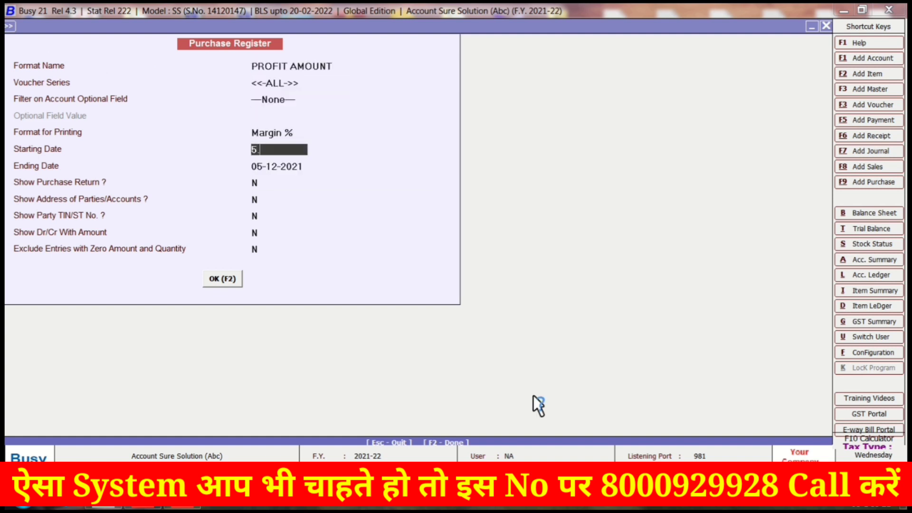
key("Return")
key("Return")
key("Return")
key("Return")
key("Return")
key("Return")
key("Return")
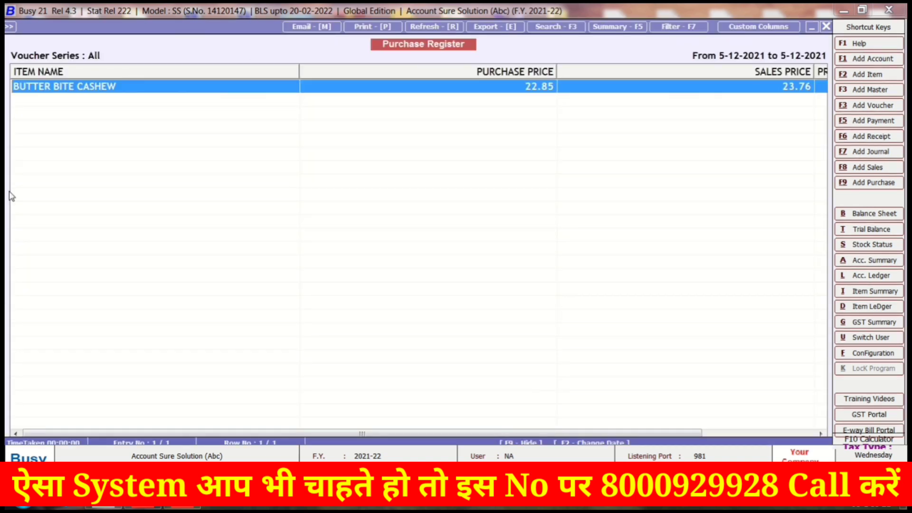
- Narrow the Item Name, Purchase Price and Sales Price columns and widen Profit Amount and Margin % so all columns fit
left_click_drag(301, 71, 236, 72)
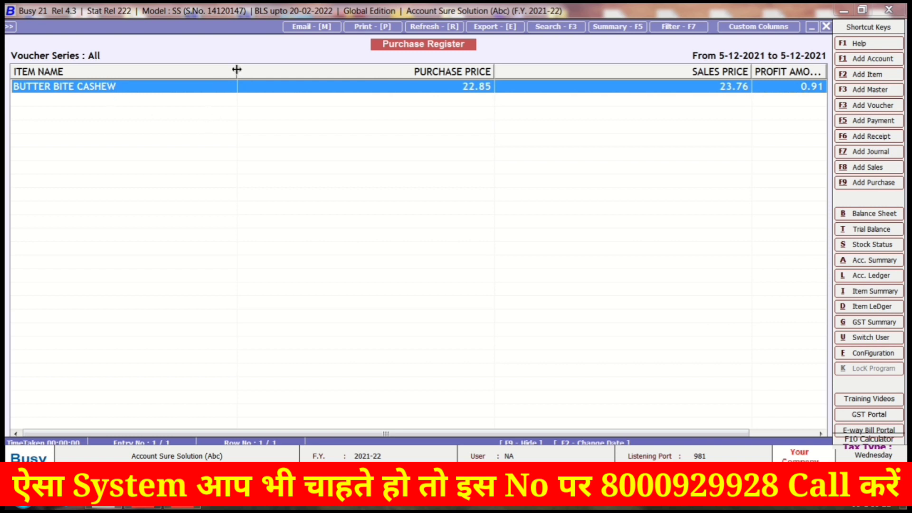
left_click_drag(236, 70, 147, 71)
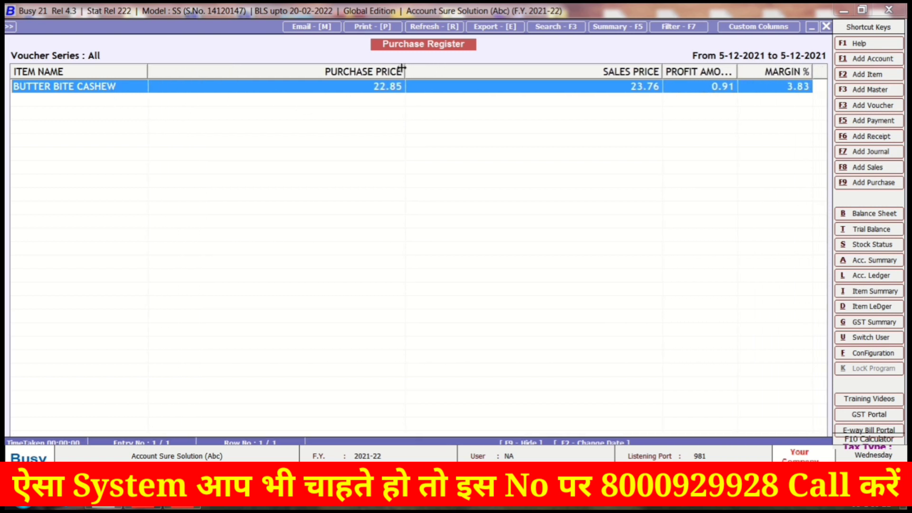
left_click_drag(402, 68, 240, 70)
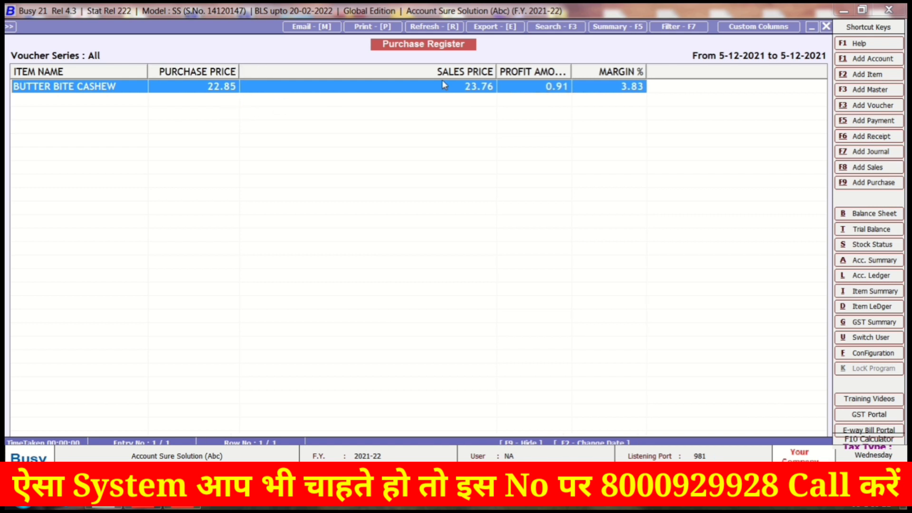
left_click_drag(494, 69, 342, 71)
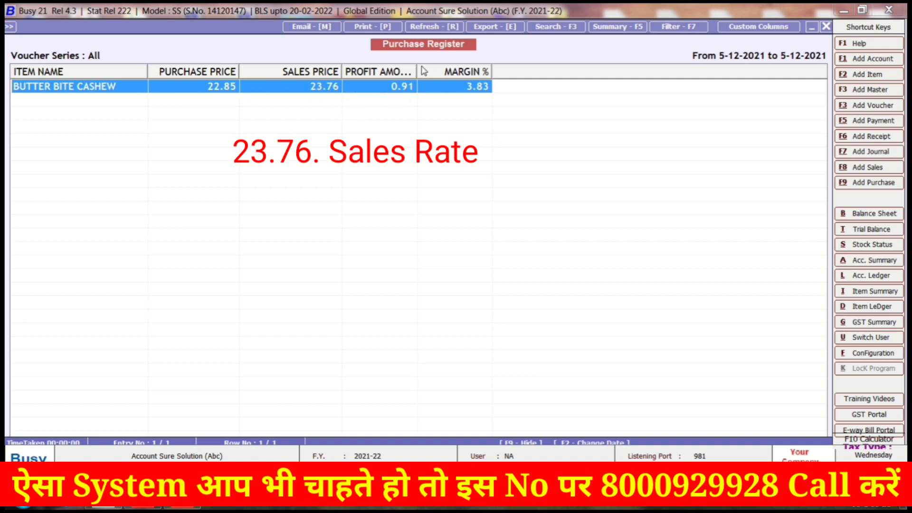
left_click_drag(418, 65, 431, 66)
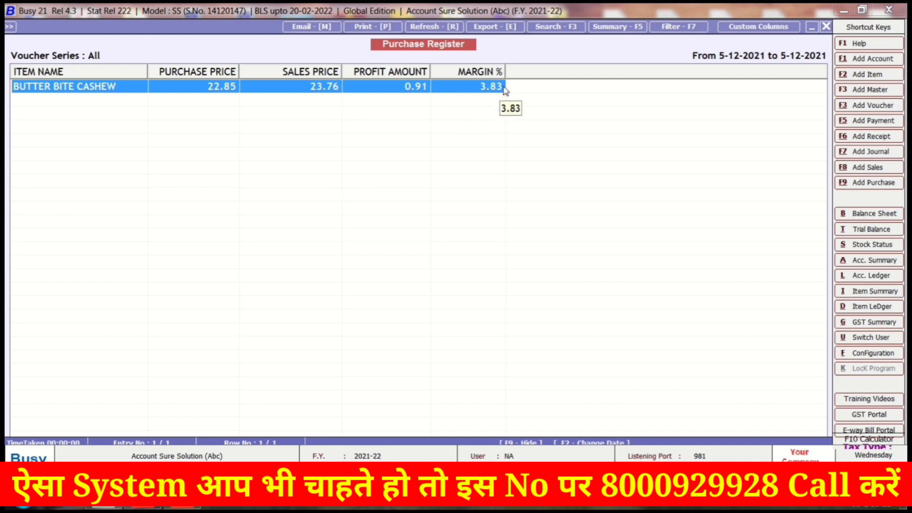
left_click_drag(505, 71, 524, 72)
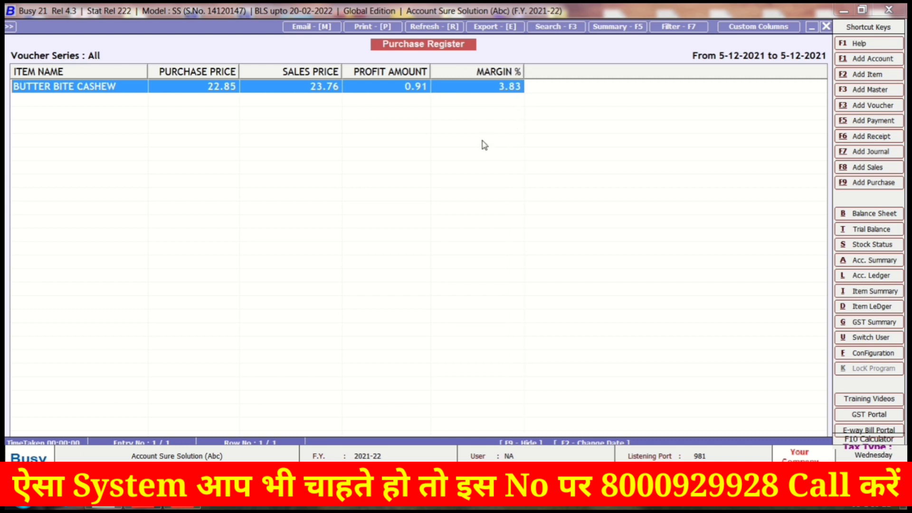